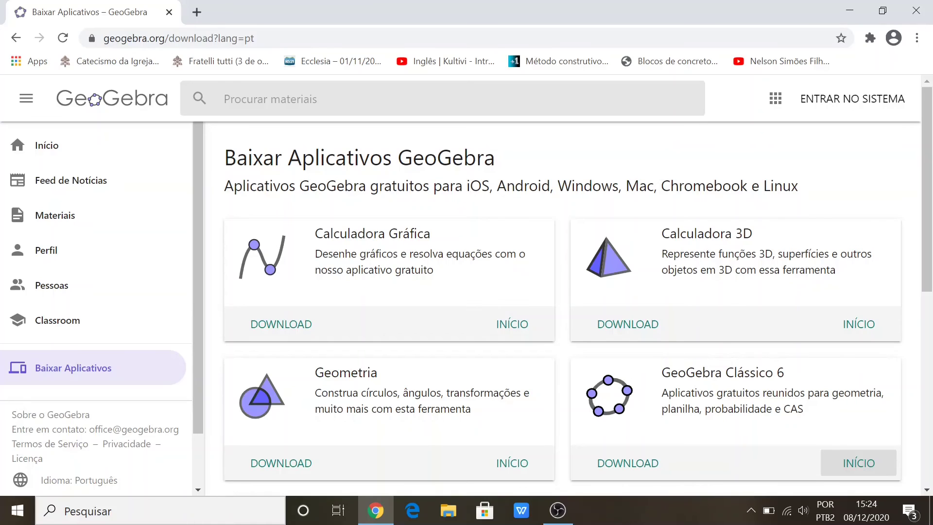
- Start the online version of GeoGebra Clássico 6 and create the sliders a = 2, b = 3 and c = -2
{"action": "left_click", "coordinate": [849, 466]}
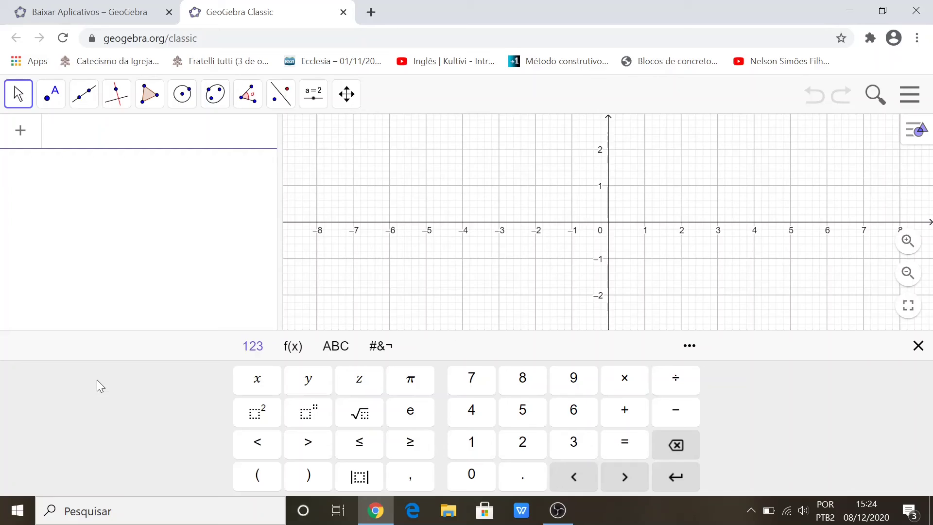
{"action": "type", "text": "a = 2"}
{"action": "key", "text": "Return"}
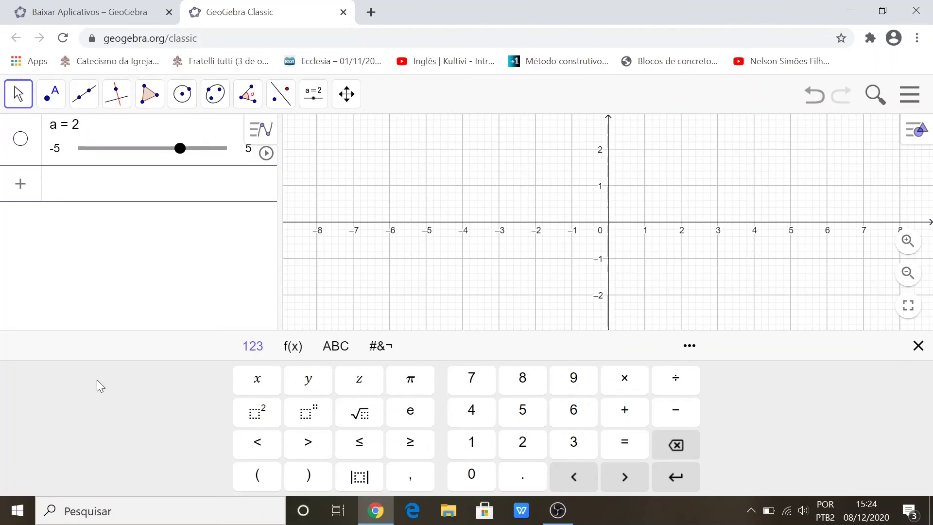
{"action": "type", "text": "b = 3"}
{"action": "key", "text": "Return"}
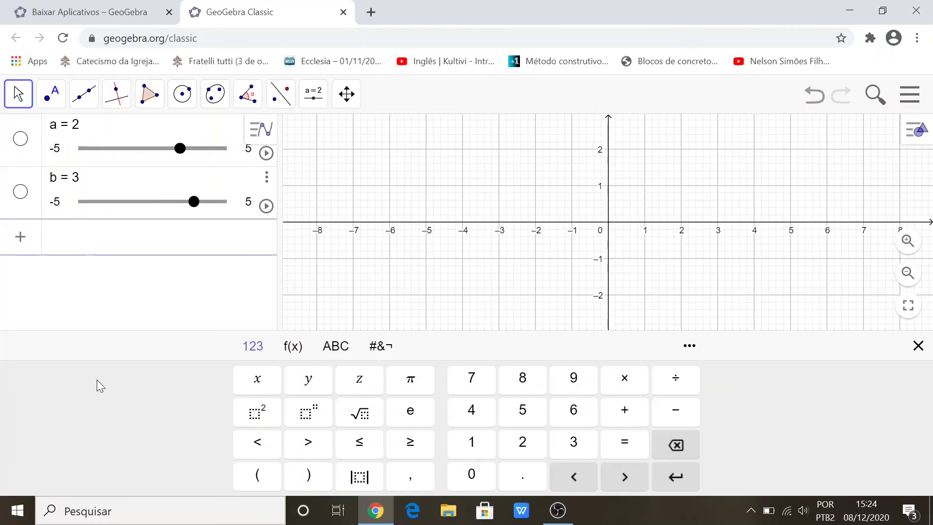
{"action": "type", "text": "c=-2"}
{"action": "key", "text": "Return"}
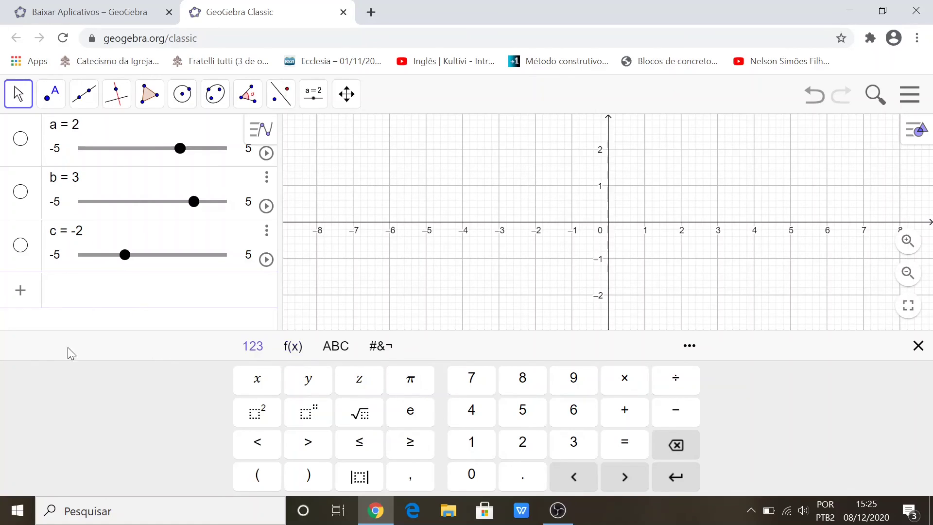
- Define the function f(x) = a*x^2 using slider a as its coefficient
{"action": "type", "text": "f(x"}
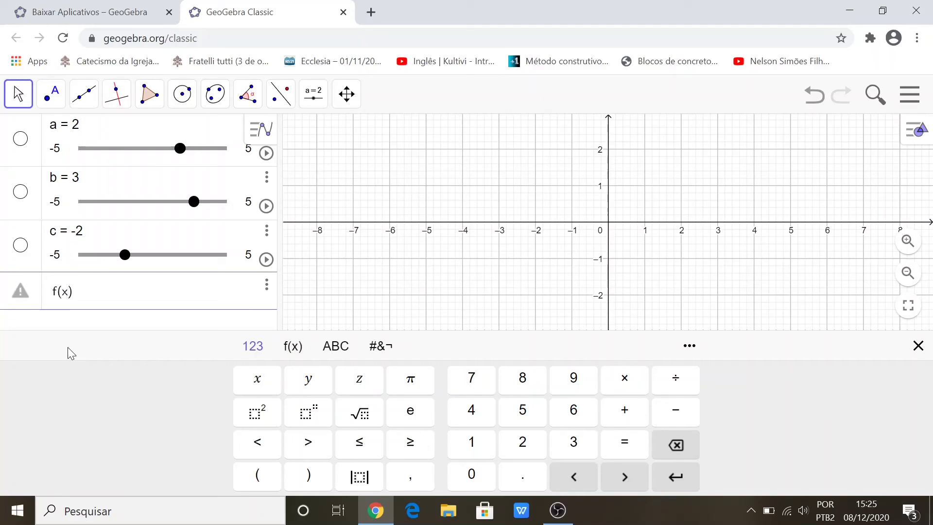
{"action": "type", "text": ") ="}
{"action": "type", "text": "a"}
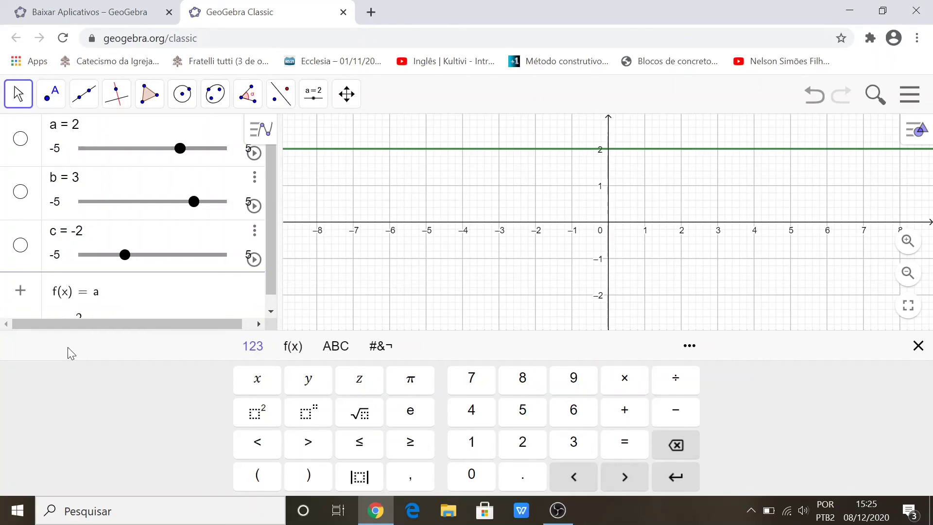
{"action": "type", "text": "*"}
{"action": "type", "text": "x"}
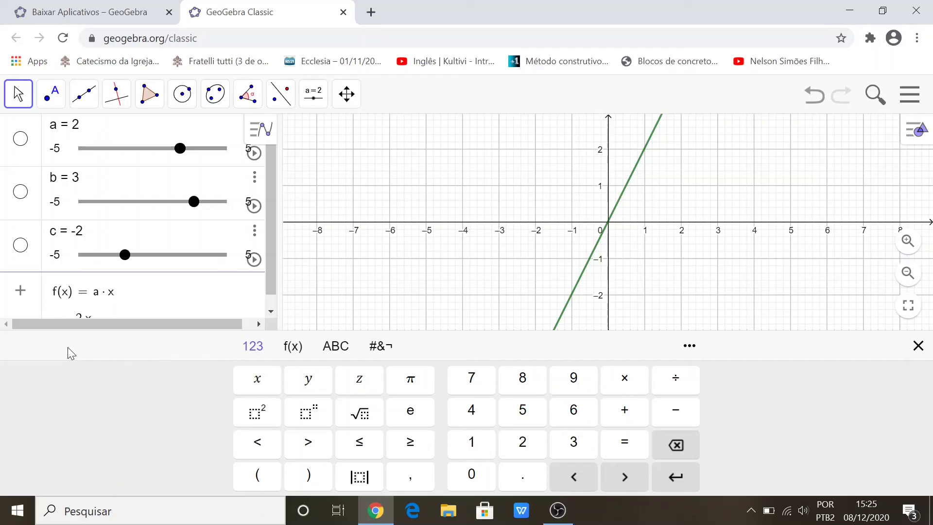
{"action": "type", "text": "^2"}
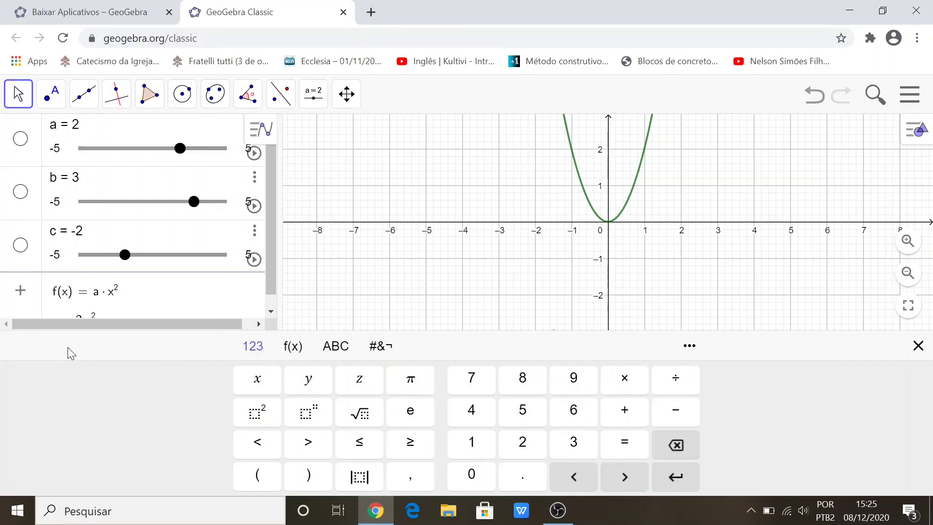
{"action": "key", "text": "Return"}
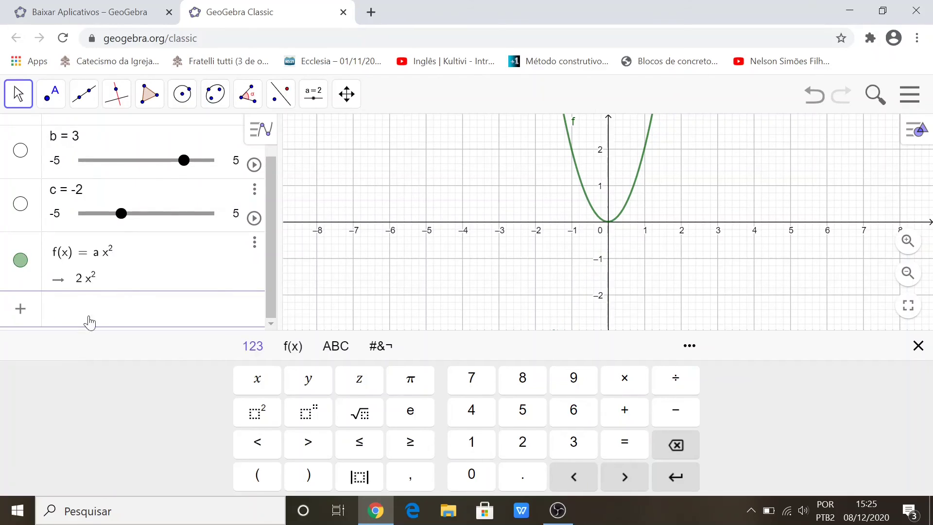
- Extend the definition of f to the full quadratic a*x^2 + b*x + c
{"action": "left_click", "coordinate": [130, 260]}
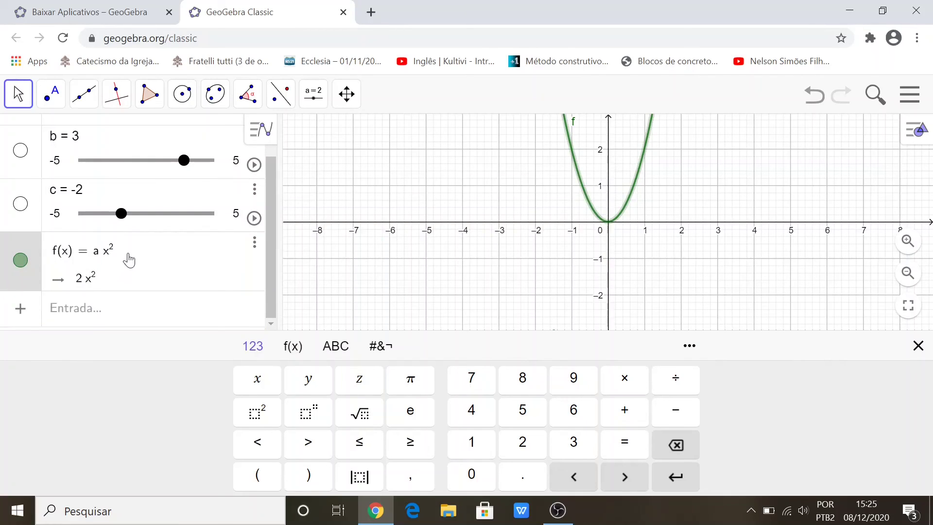
{"action": "key", "text": "Escape"}
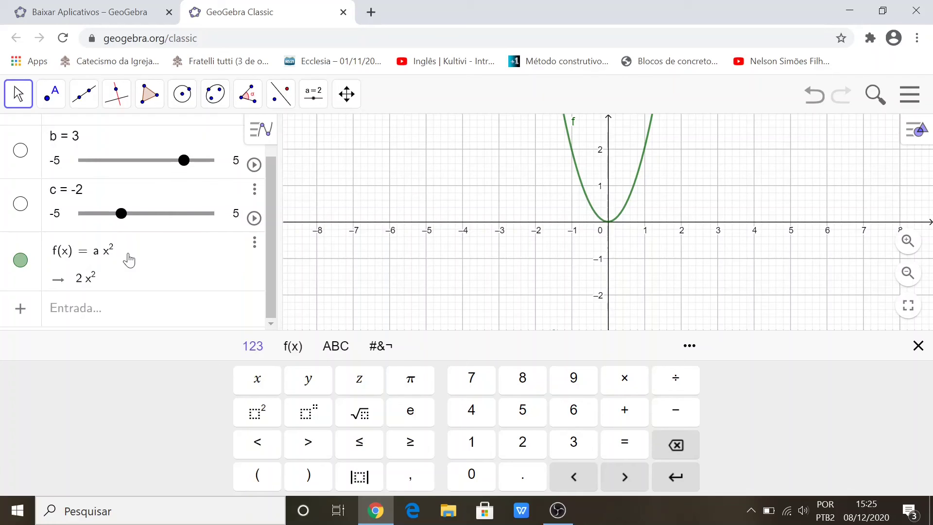
{"action": "type", "text": "+ bx"}
{"action": "key", "text": "BackSpace"}
{"action": "type", "text": "*"}
{"action": "type", "text": "x"}
{"action": "type", "text": "+"}
{"action": "type", "text": "c"}
{"action": "key", "text": "Return"}
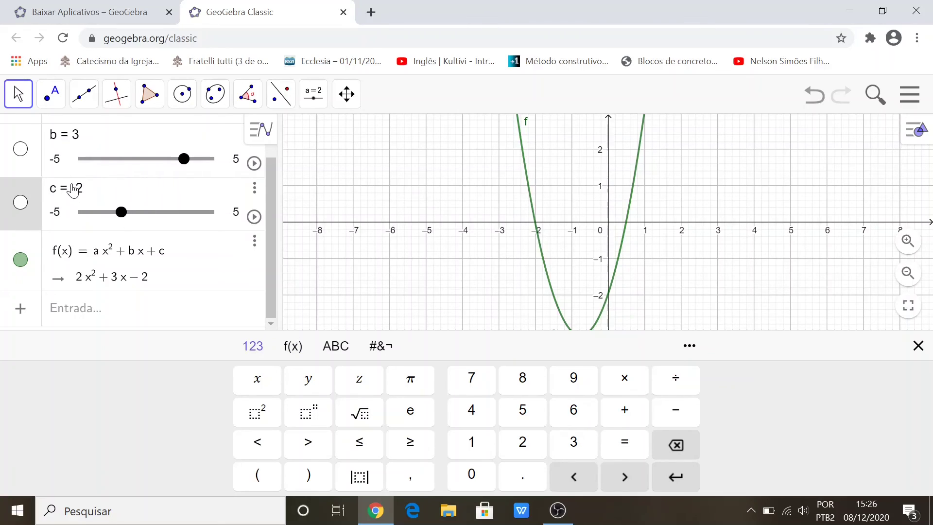
- Move slider c to -1 and hide the on-screen math keyboard
{"action": "left_click", "coordinate": [167, 289]}
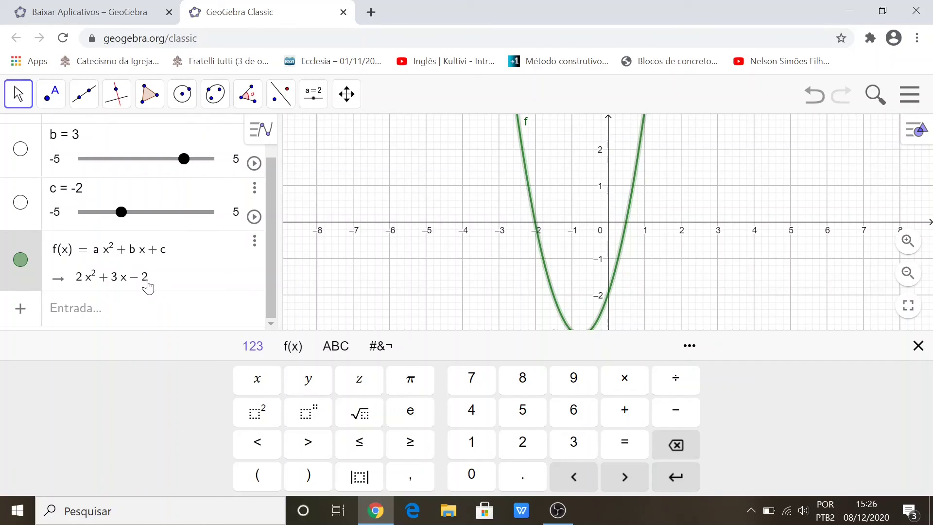
{"action": "left_click", "coordinate": [83, 189]}
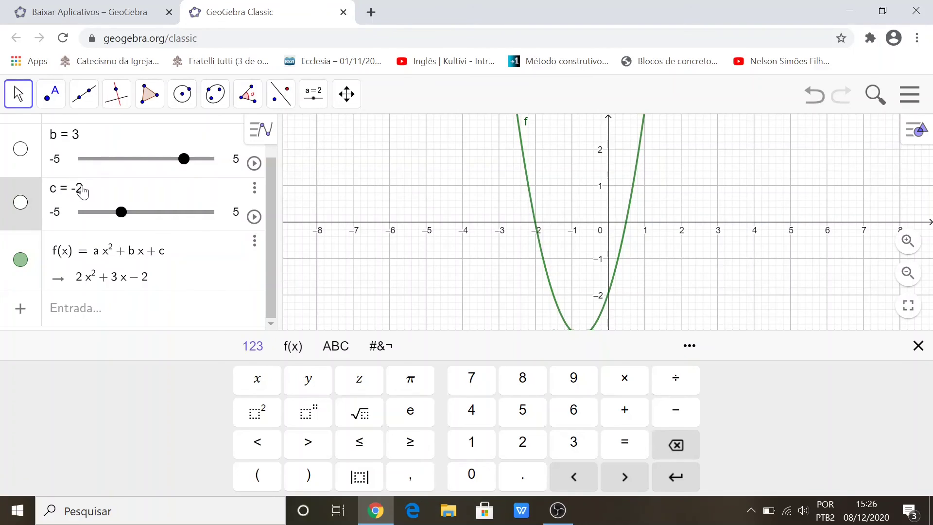
{"action": "mouse_move", "coordinate": [121, 211]}
{"action": "left_mouse_down"}
{"action": "mouse_move", "coordinate": [96, 213]}
{"action": "mouse_move", "coordinate": [135, 213]}
{"action": "left_mouse_up"}
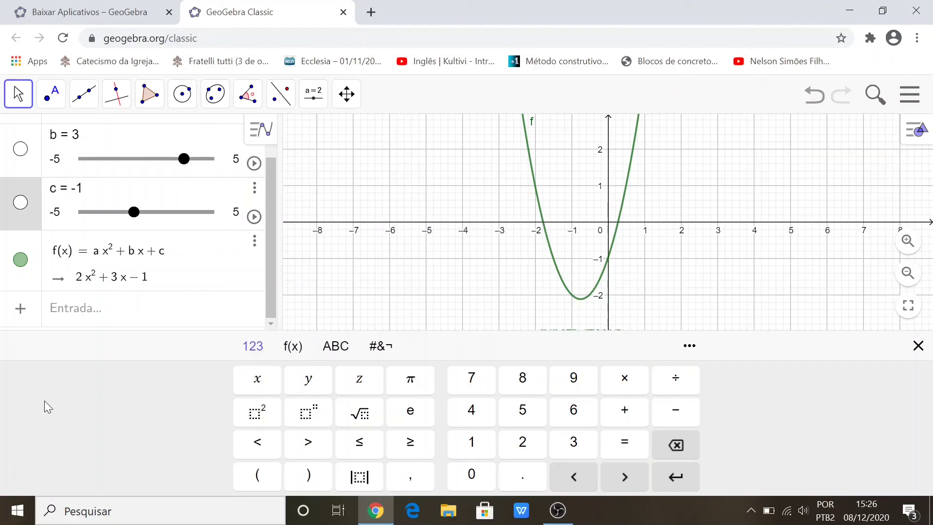
{"action": "left_click", "coordinate": [917, 346]}
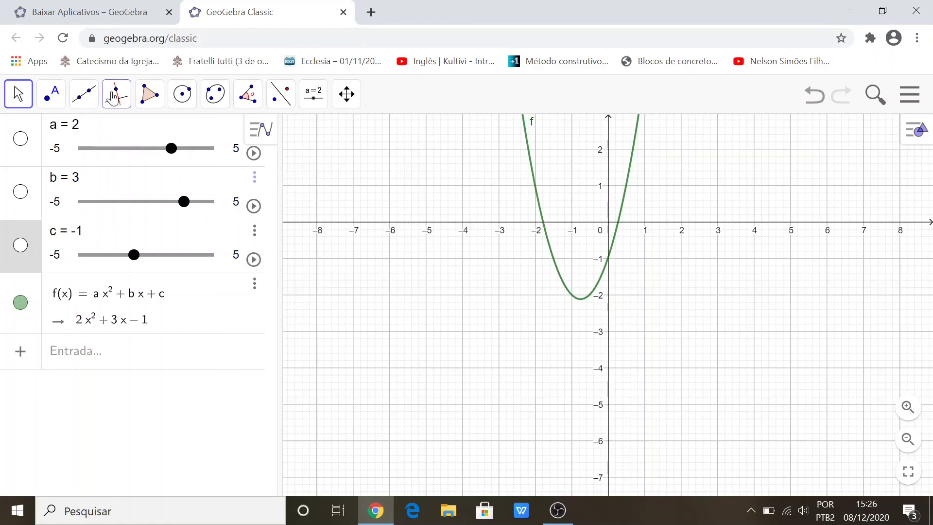
- Change the colour of the parabola f to red (255, 0, 0) in its settings and close them
{"action": "right_click", "coordinate": [552, 257]}
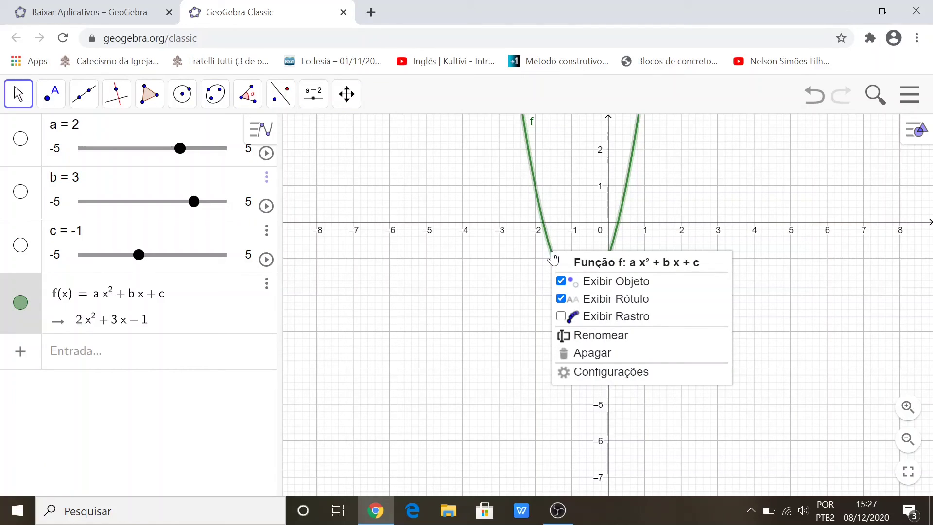
{"action": "left_click", "coordinate": [593, 382]}
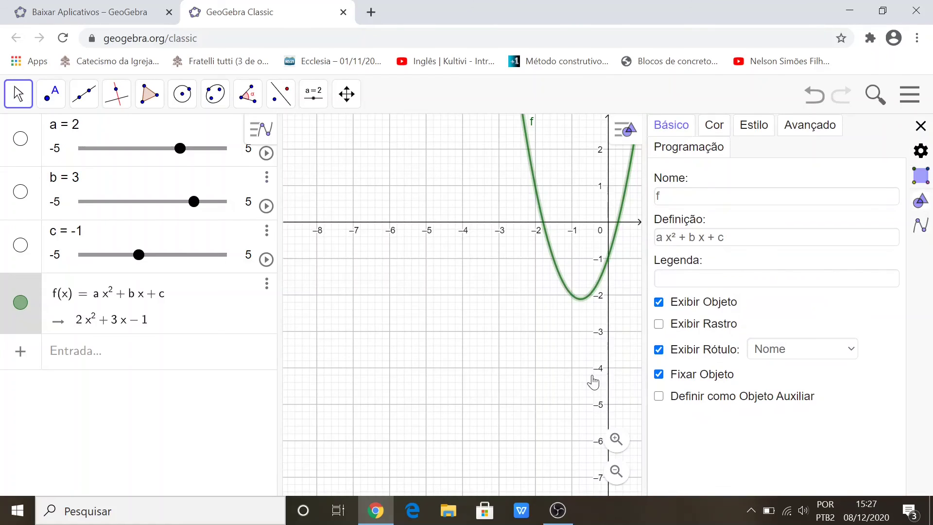
{"action": "left_click", "coordinate": [714, 128]}
{"action": "left_click", "coordinate": [681, 187]}
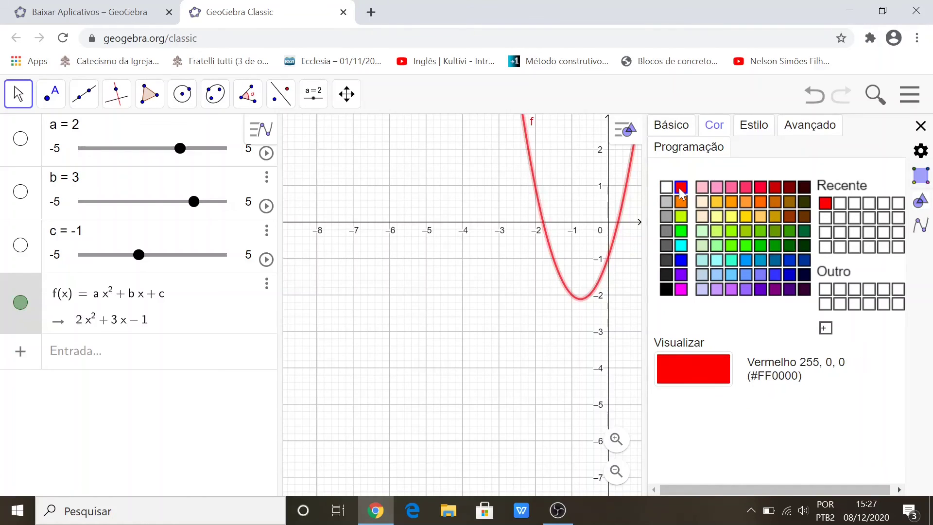
{"action": "left_click", "coordinate": [460, 348]}
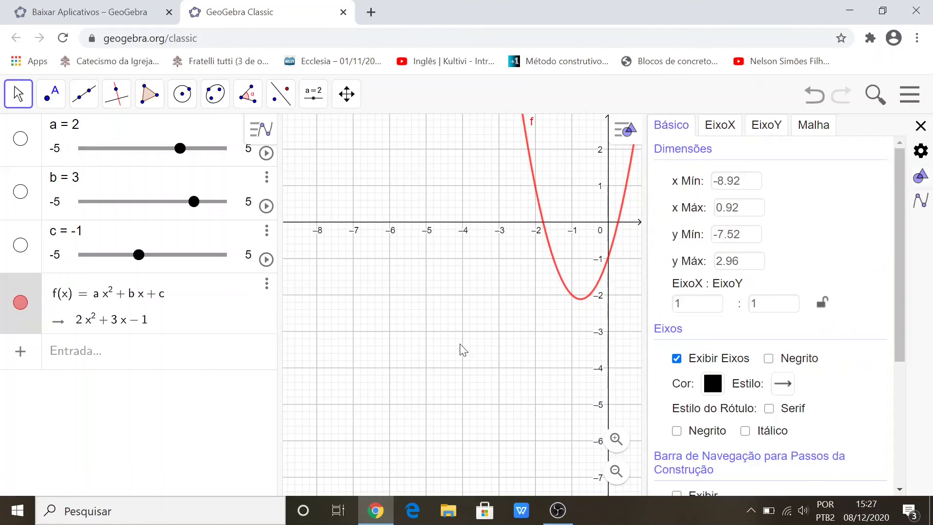
{"action": "left_click", "coordinate": [920, 125]}
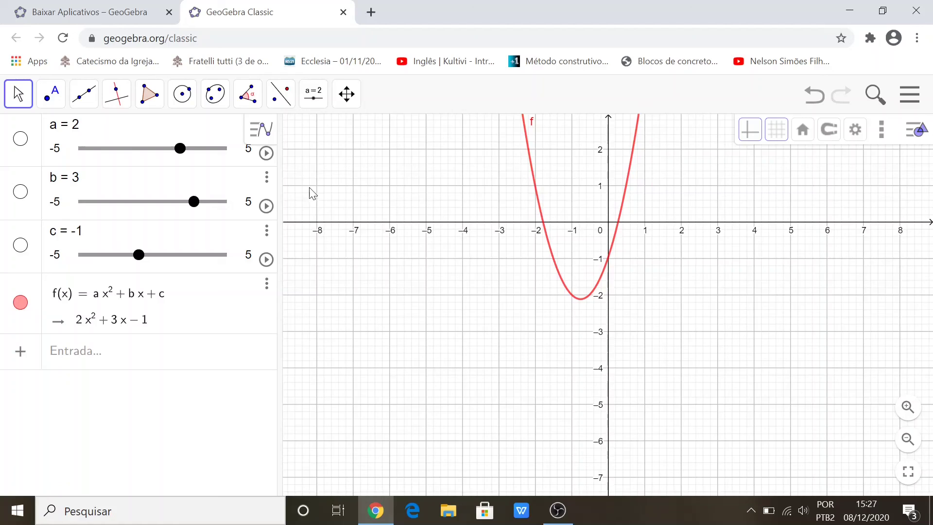
- Animate slider a until it reaches -1.03, and run the animation of slider c in short bursts, pausing finally at -1.13
{"action": "left_click", "coordinate": [266, 153]}
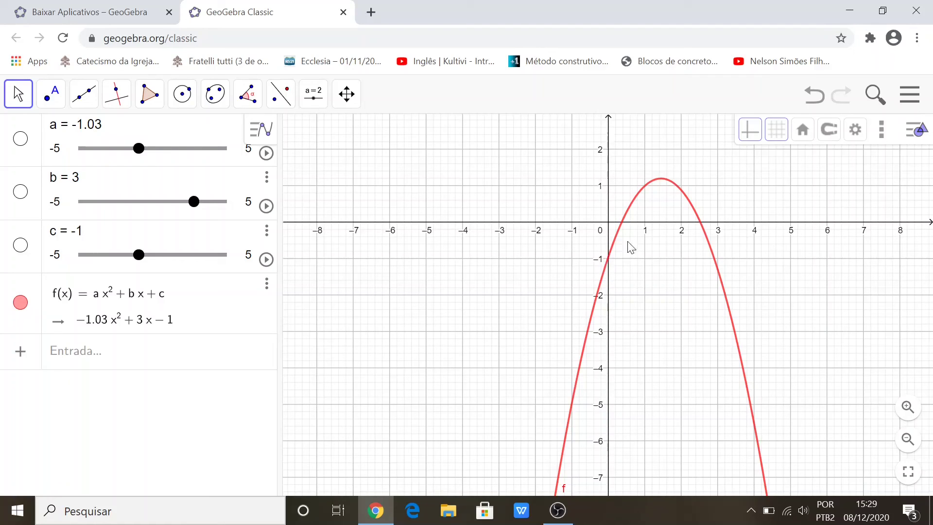
{"action": "left_click", "coordinate": [266, 260]}
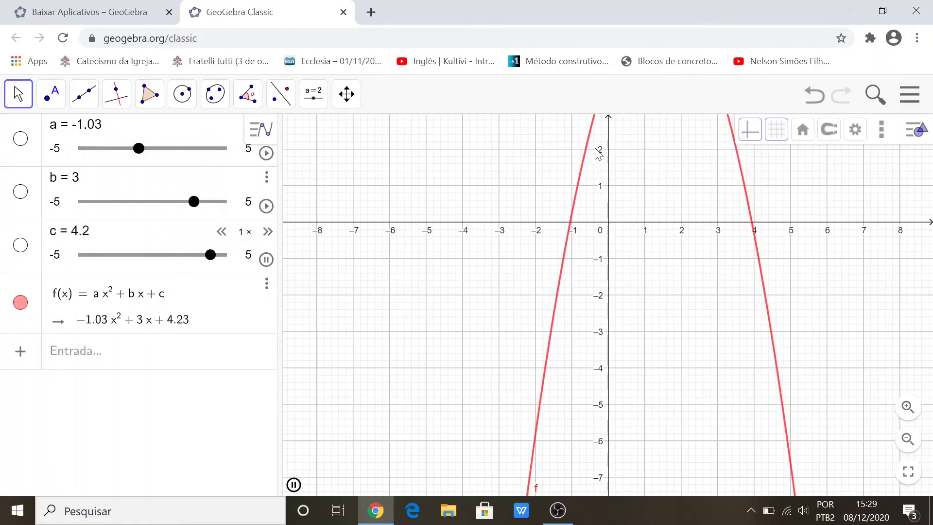
{"action": "left_click", "coordinate": [267, 260]}
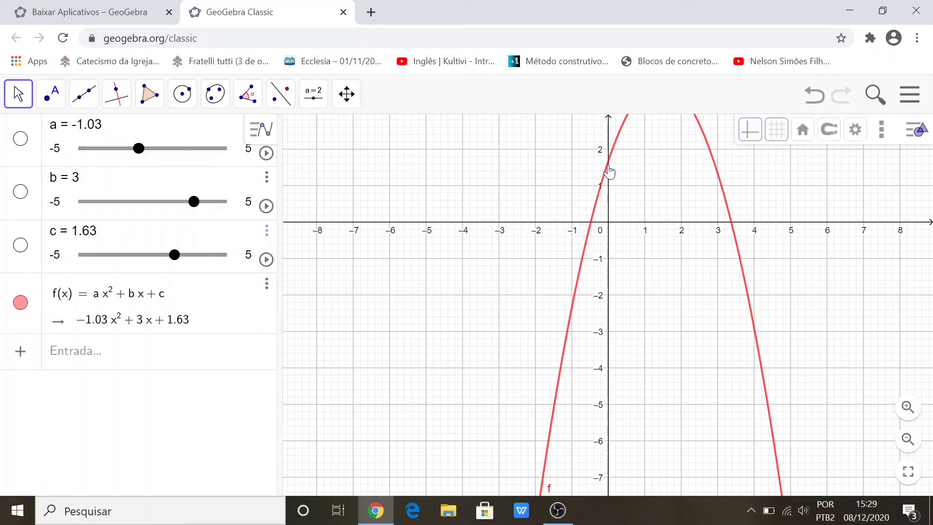
{"action": "left_click", "coordinate": [267, 265]}
{"action": "left_click", "coordinate": [267, 264]}
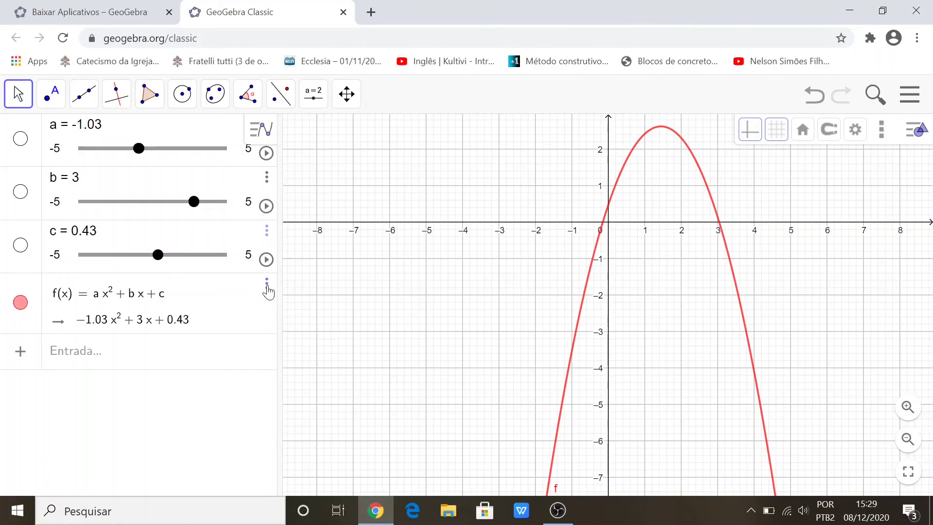
{"action": "left_click", "coordinate": [266, 260]}
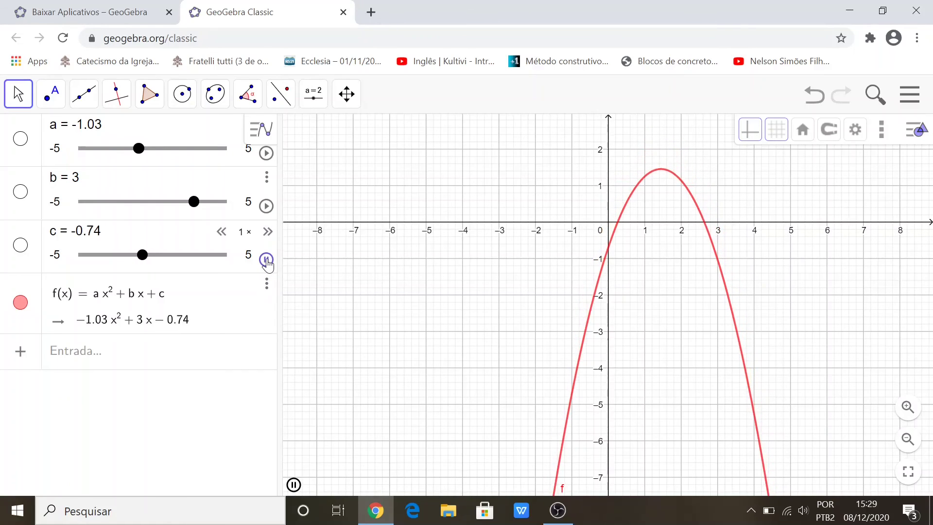
{"action": "left_click", "coordinate": [267, 260]}
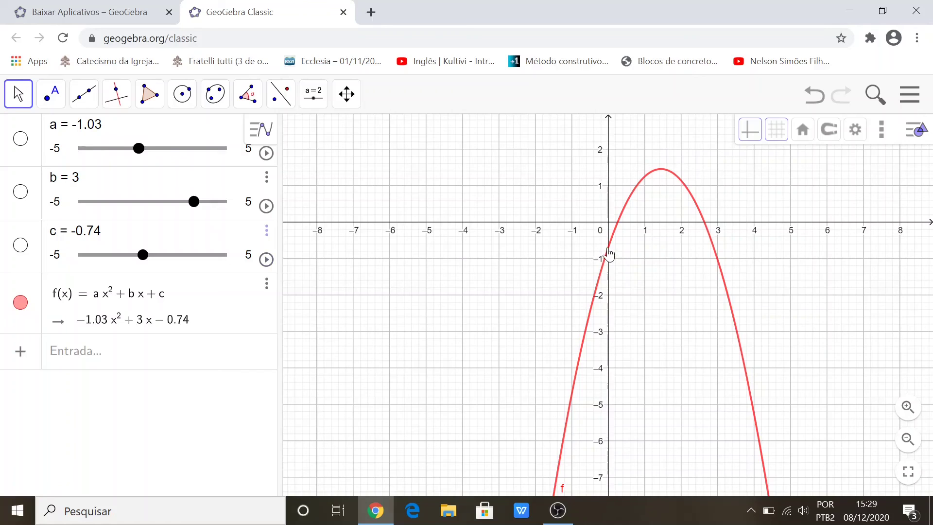
{"action": "left_click", "coordinate": [267, 260]}
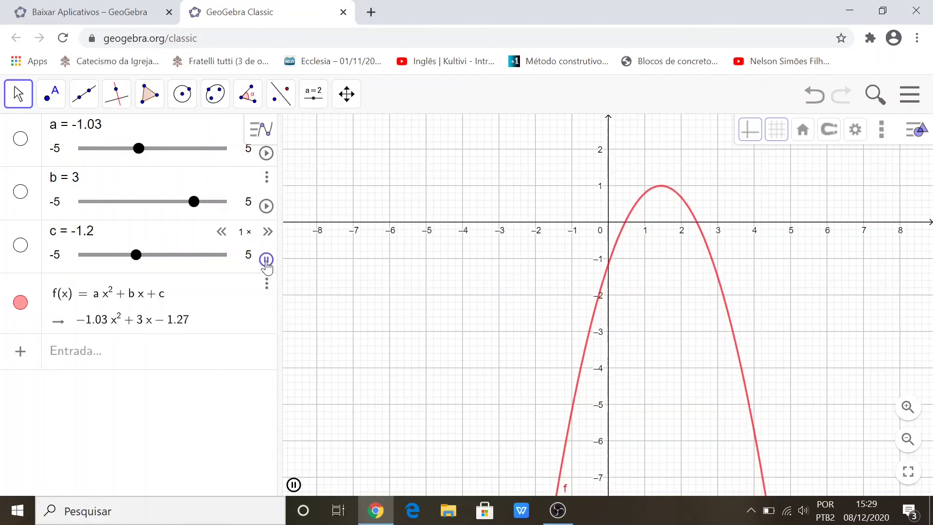
{"action": "left_click", "coordinate": [266, 262]}
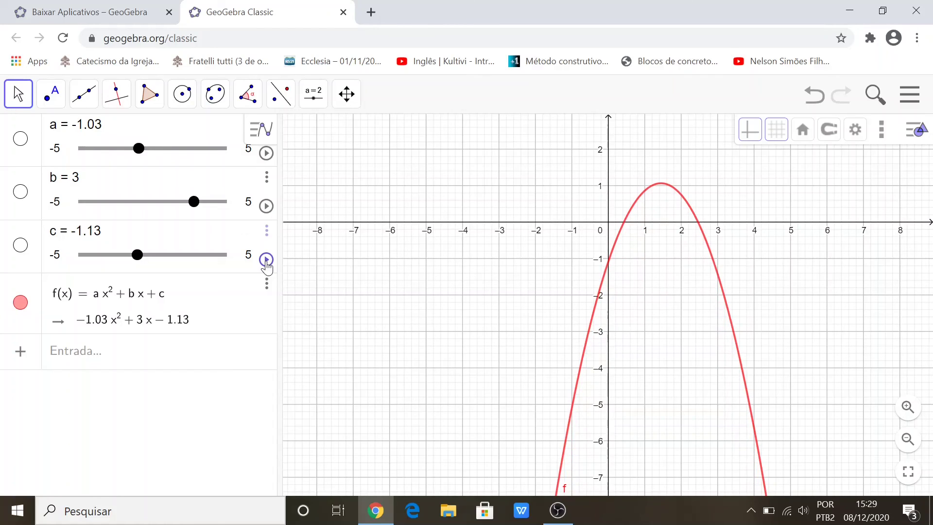
- Animate slider b in short bursts, pausing finally at 3.43, and animate slider a until it reaches 1.77
{"action": "left_click", "coordinate": [266, 206]}
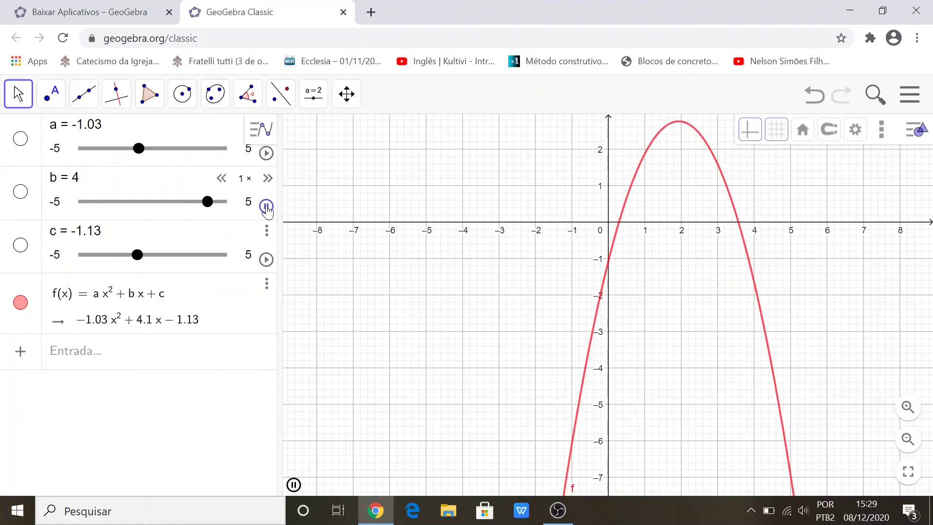
{"action": "left_click", "coordinate": [266, 206]}
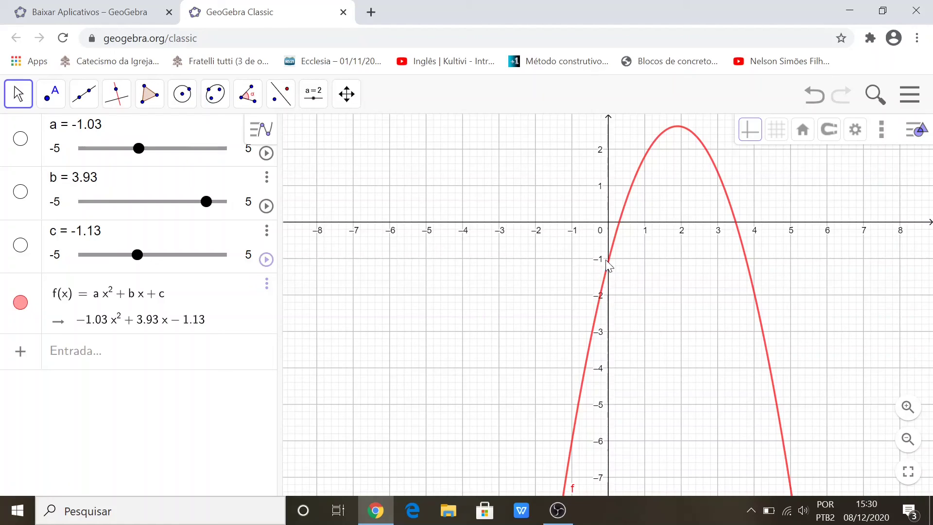
{"action": "left_click", "coordinate": [266, 206]}
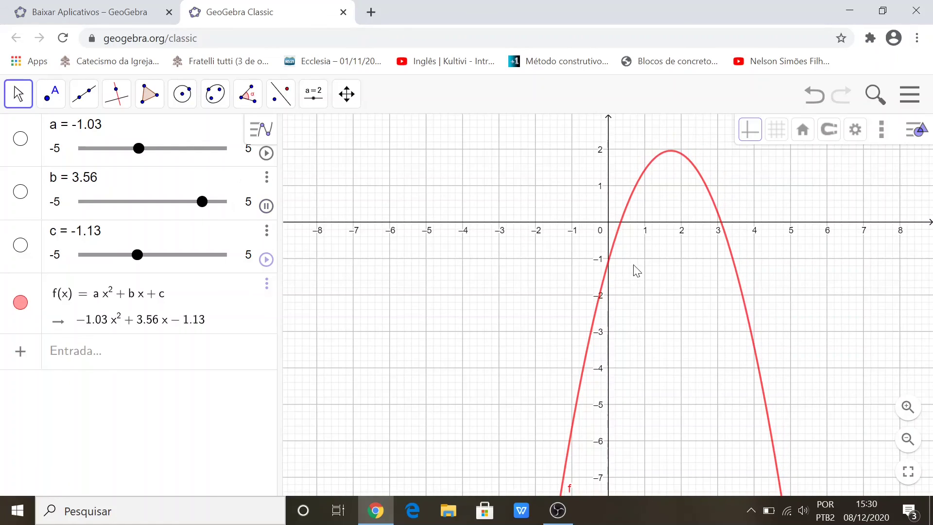
{"action": "left_click", "coordinate": [266, 206]}
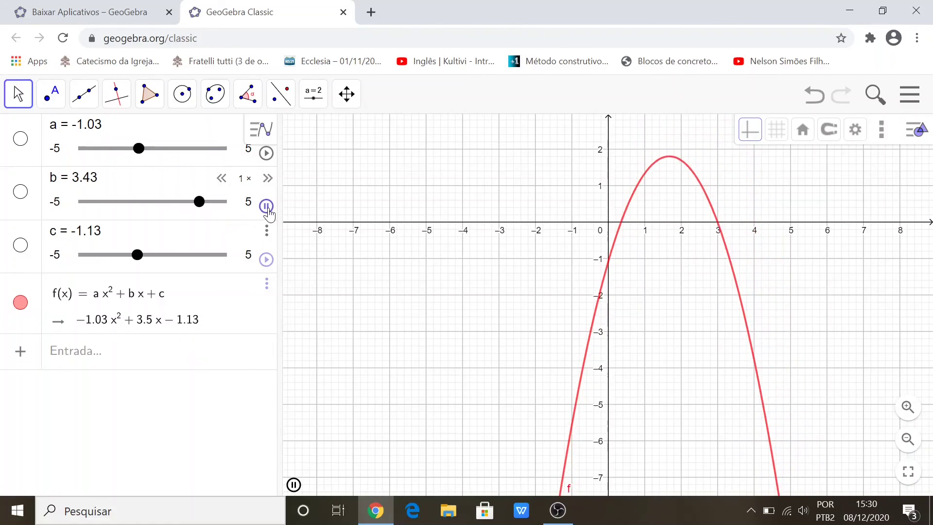
{"action": "left_click", "coordinate": [267, 208]}
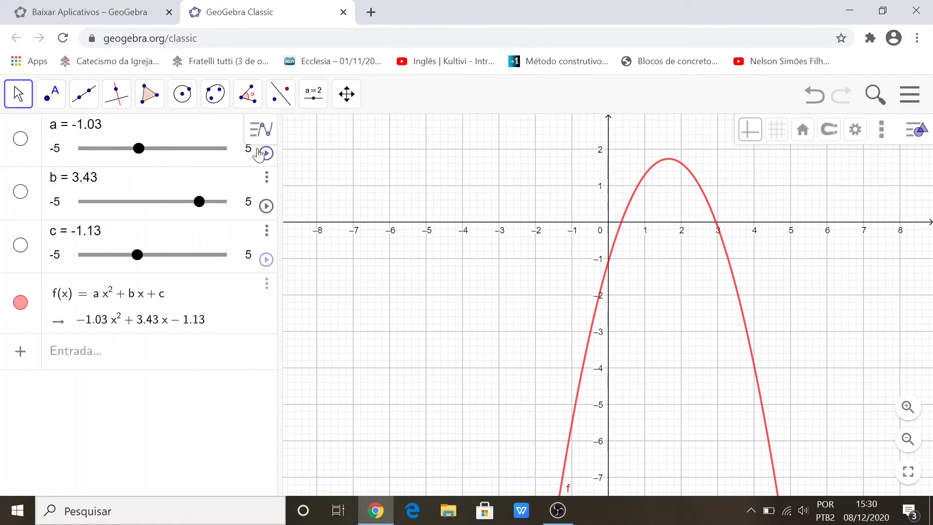
{"action": "left_click", "coordinate": [266, 155]}
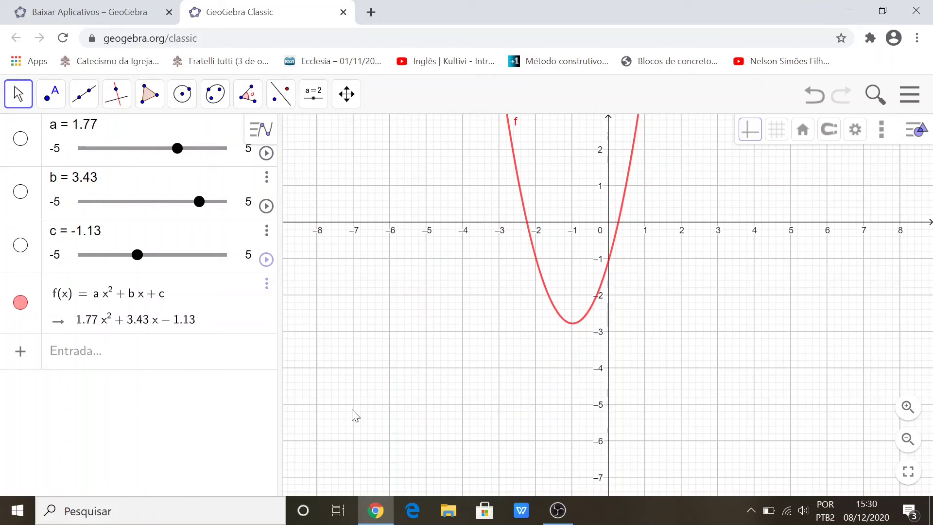
- Look through the applications offered on the Baixar Aplicativos page and return to the parabola in GeoGebra Classic
{"action": "left_click", "coordinate": [125, 17]}
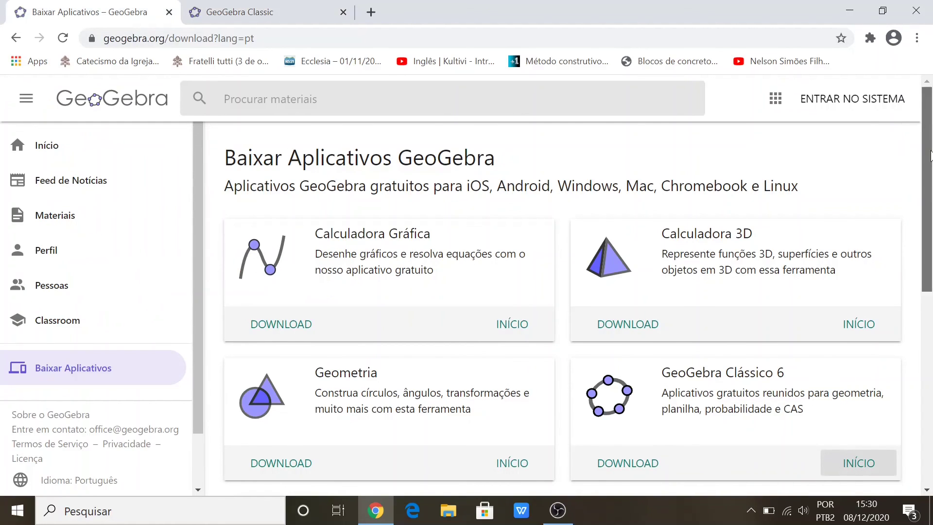
{"action": "left_click_drag", "start_coordinate": [930, 156], "coordinate": [931, 345]}
{"action": "scroll", "coordinate": [258, 333], "scroll_direction": "up", "scroll_amount": 5}
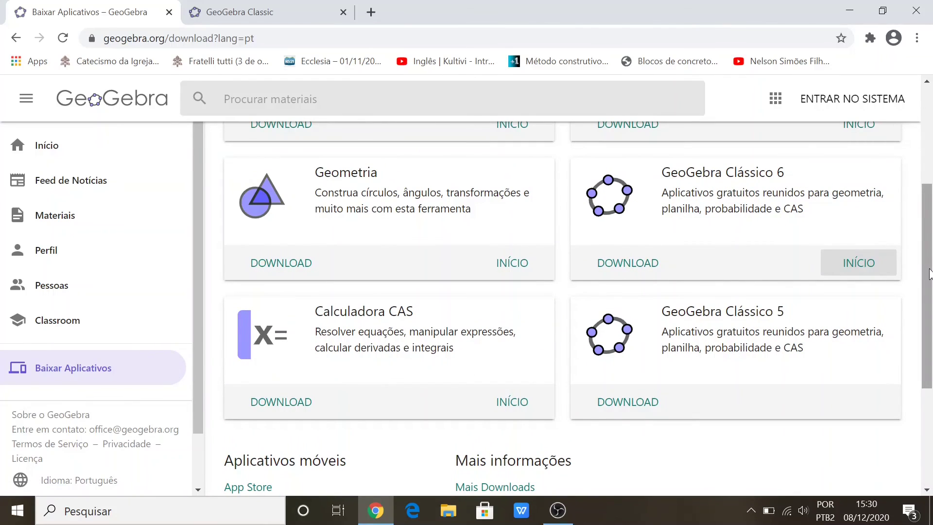
{"action": "left_click_drag", "start_coordinate": [930, 273], "coordinate": [929, 176]}
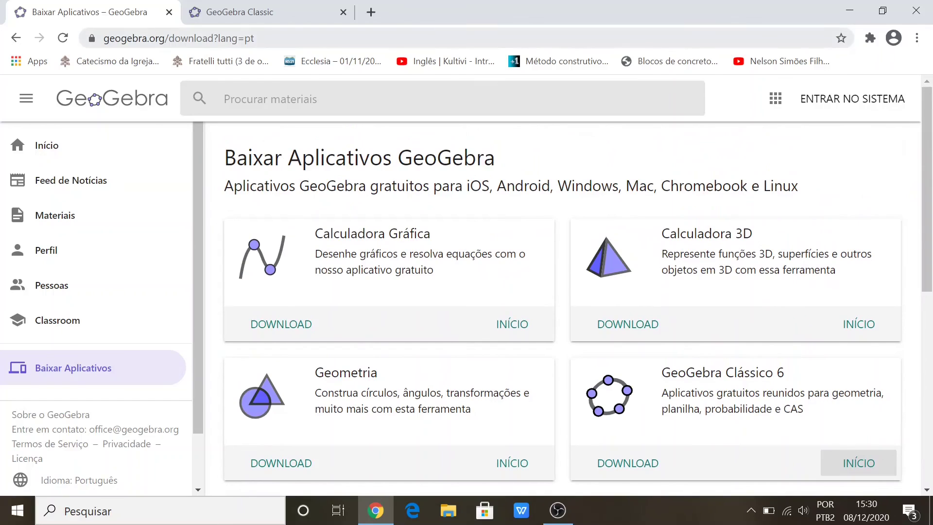
{"action": "left_click", "coordinate": [262, 14]}
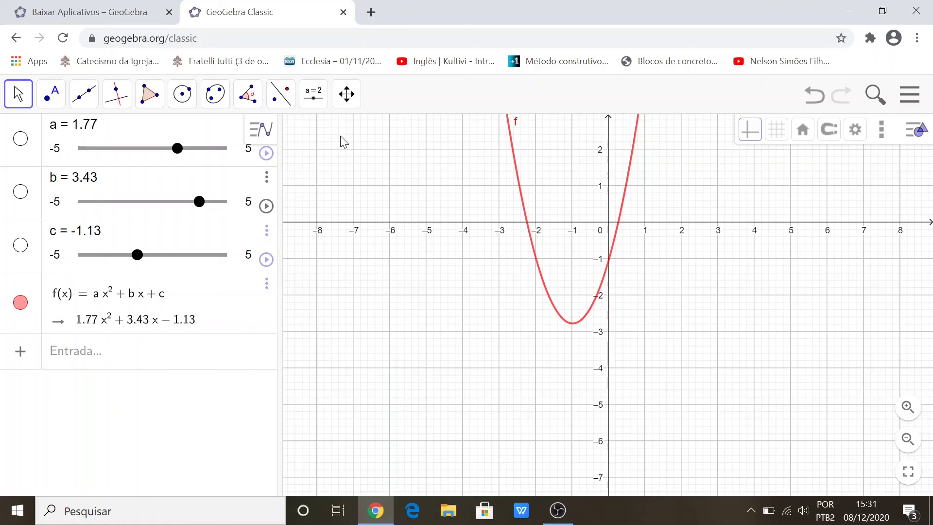
- Close the parabola's GeoGebra Classic session without saving and start a blank GeoGebra Clássico 6 online
{"action": "left_click", "coordinate": [343, 12]}
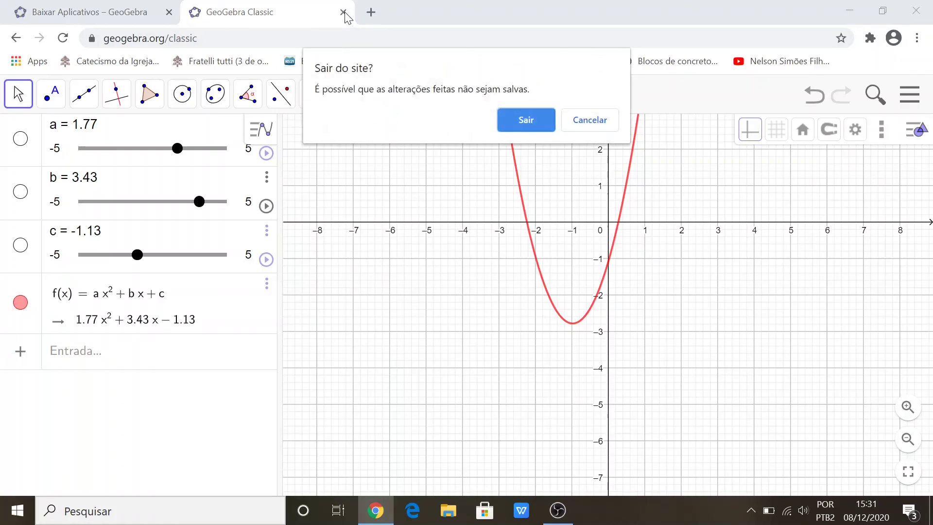
{"action": "left_click", "coordinate": [534, 119]}
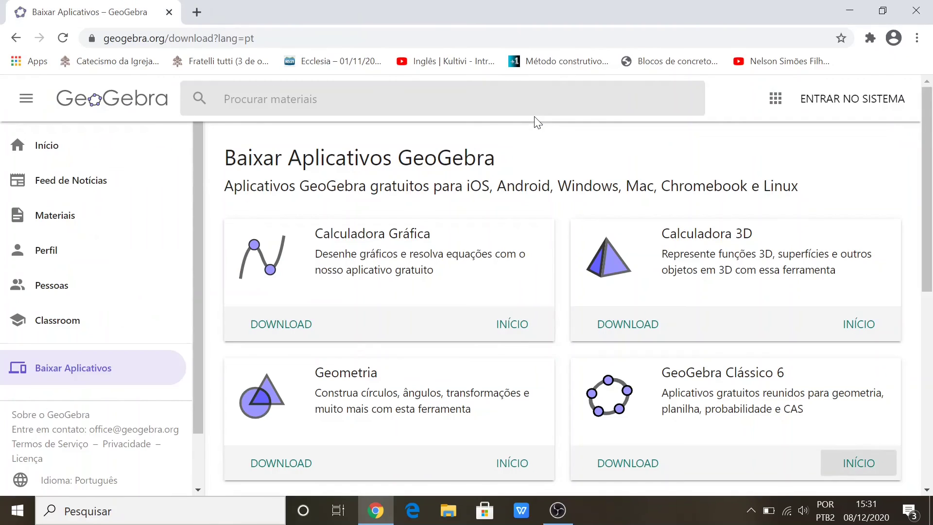
{"action": "left_click", "coordinate": [839, 465]}
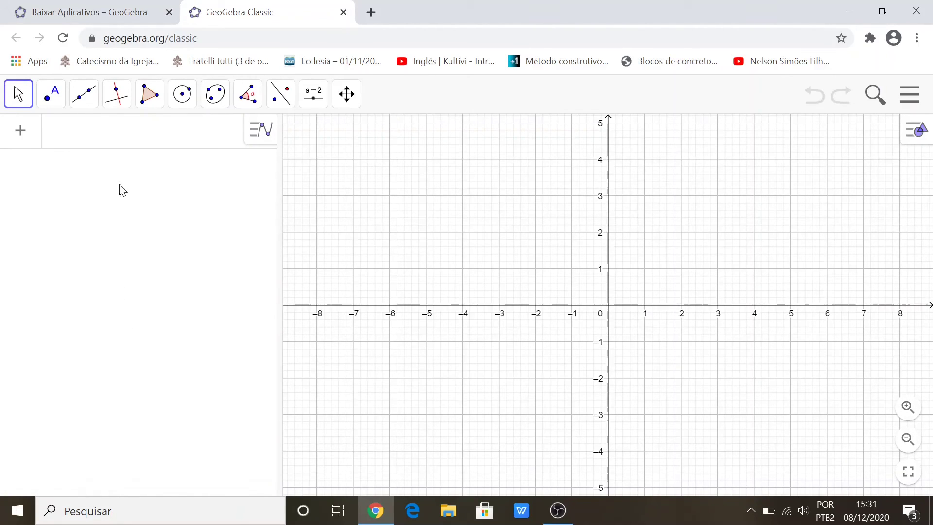
- Create sliders a = 2 and b = 3 in the empty algebra view
{"action": "left_click", "coordinate": [125, 145]}
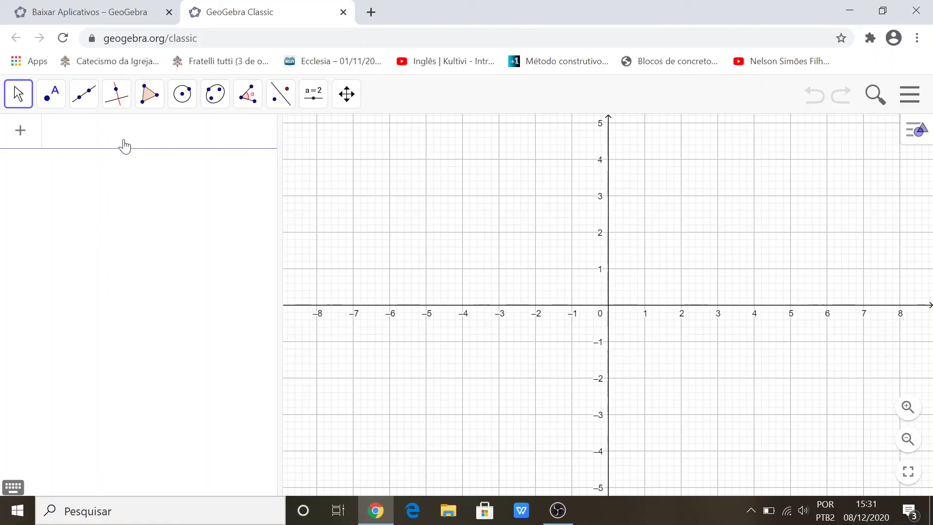
{"action": "type", "text": "a = 2"}
{"action": "key", "text": "Return"}
{"action": "type", "text": "b"}
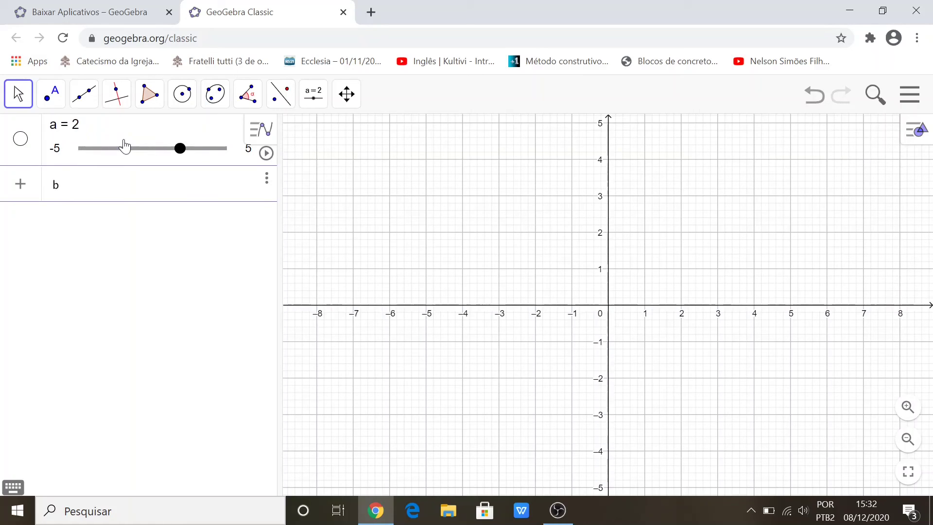
{"action": "type", "text": " = 3"}
{"action": "key", "text": "Return"}
- Define the linear function f(x) = a*x - b using the two sliders
{"action": "type", "text": "f"}
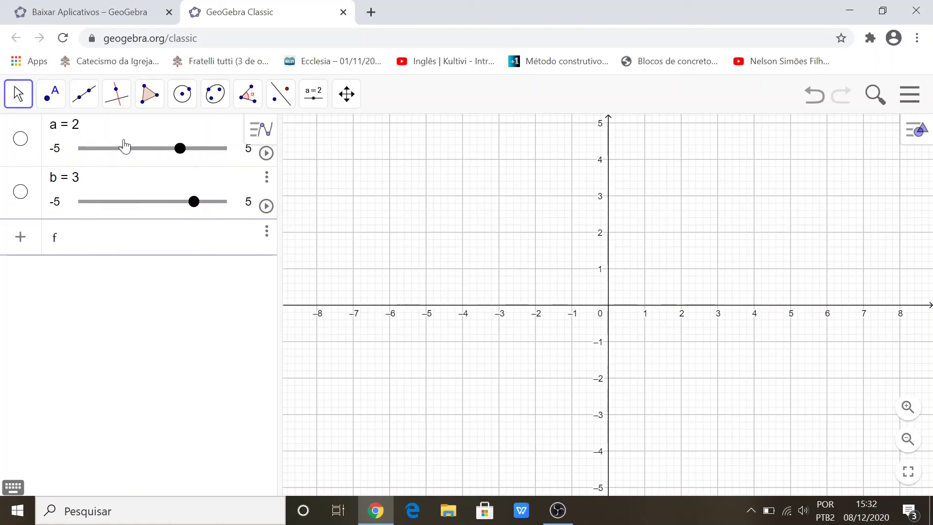
{"action": "type", "text": "(x) "}
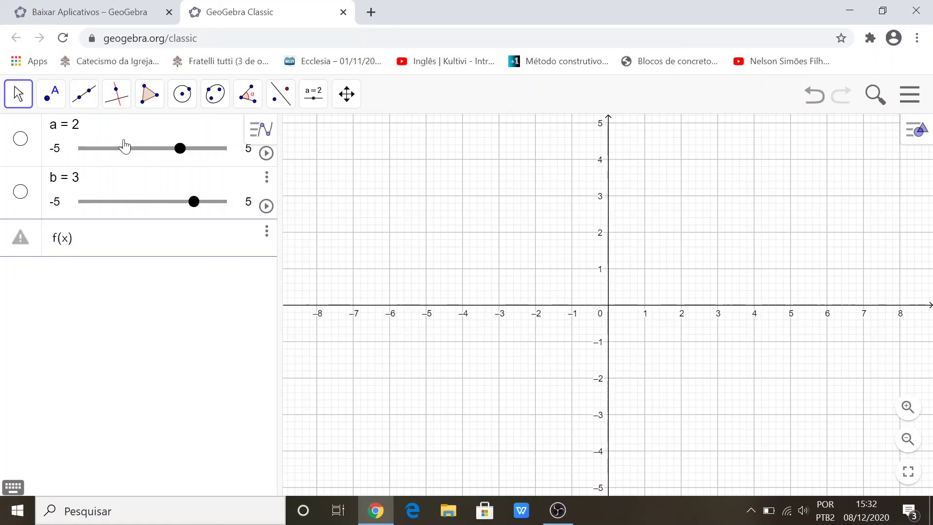
{"action": "type", "text": "= a"}
{"action": "key", "text": "Return"}
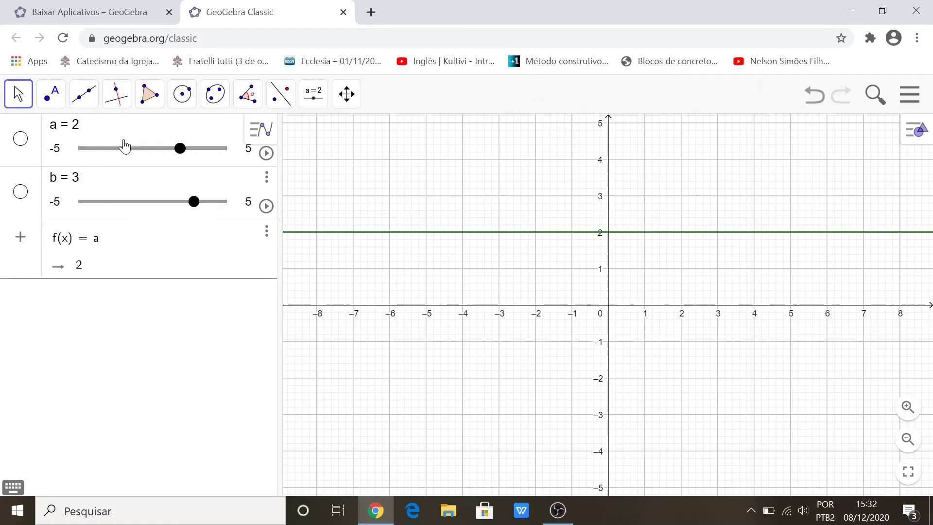
{"action": "type", "text": "*x"}
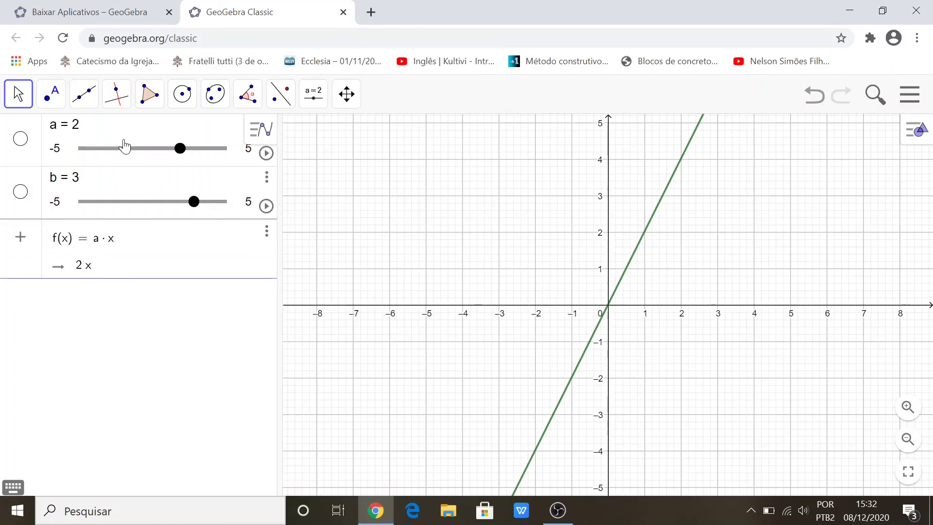
{"action": "type", "text": "-b"}
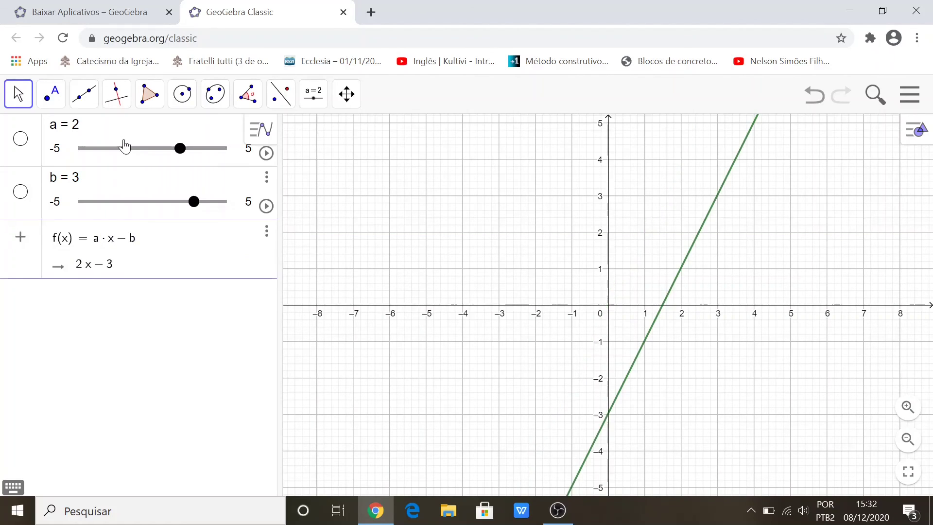
{"action": "key", "text": "Return"}
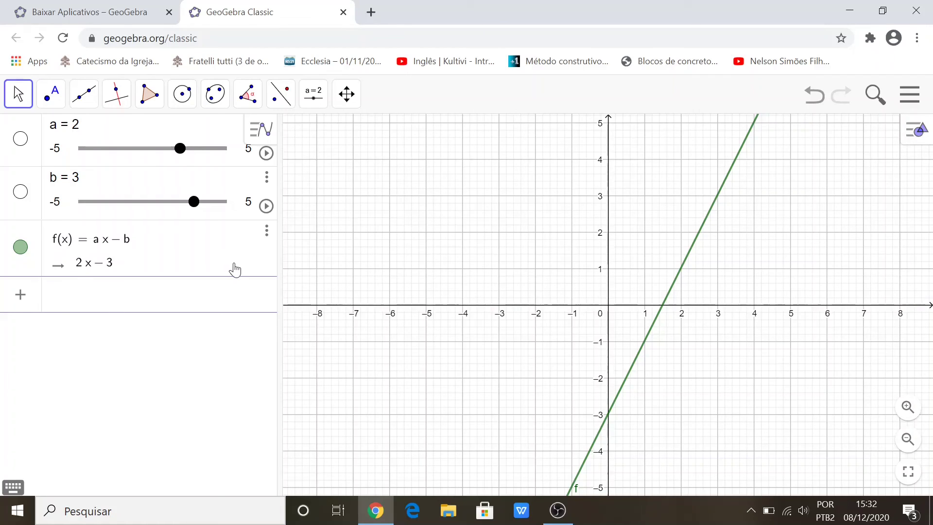
- Animate slider b and pause it at -1.3, and animate slider a, pausing it at 1.3
{"action": "left_click", "coordinate": [267, 208]}
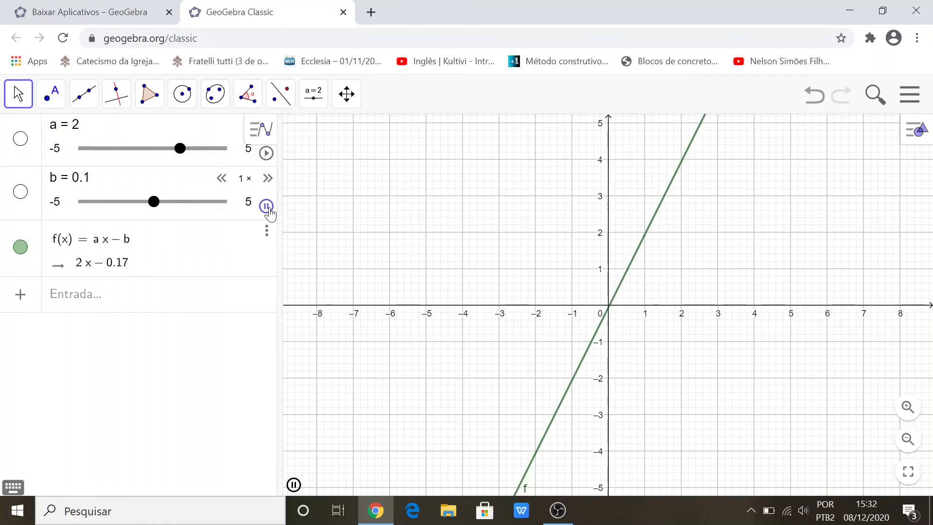
{"action": "left_click", "coordinate": [268, 209]}
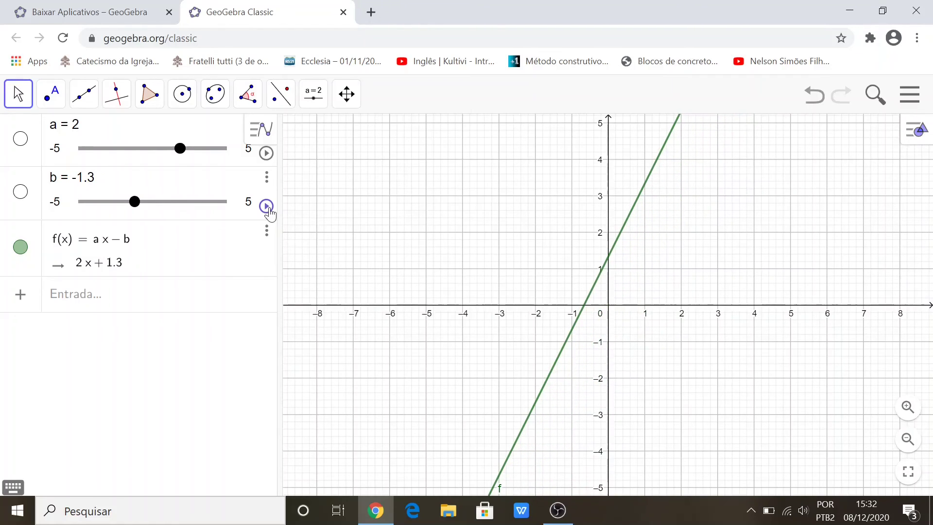
{"action": "left_click", "coordinate": [267, 155]}
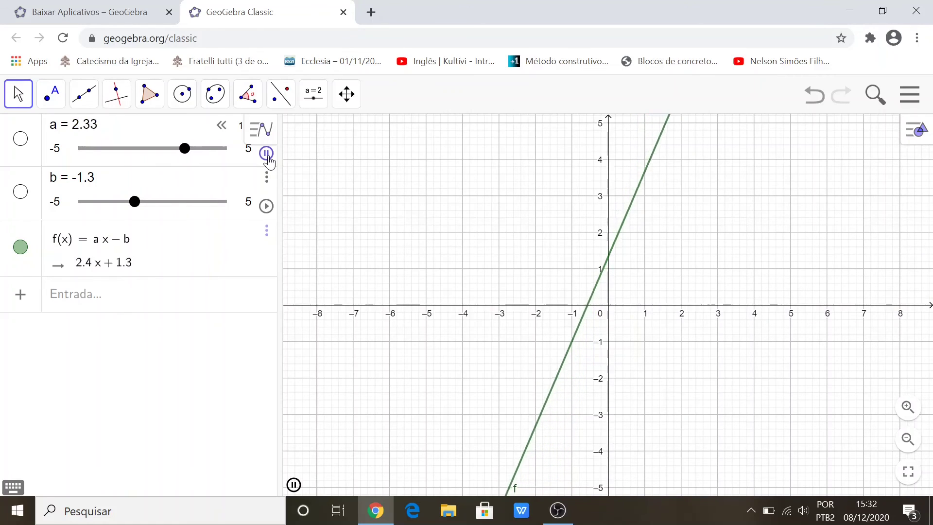
{"action": "left_click", "coordinate": [267, 154]}
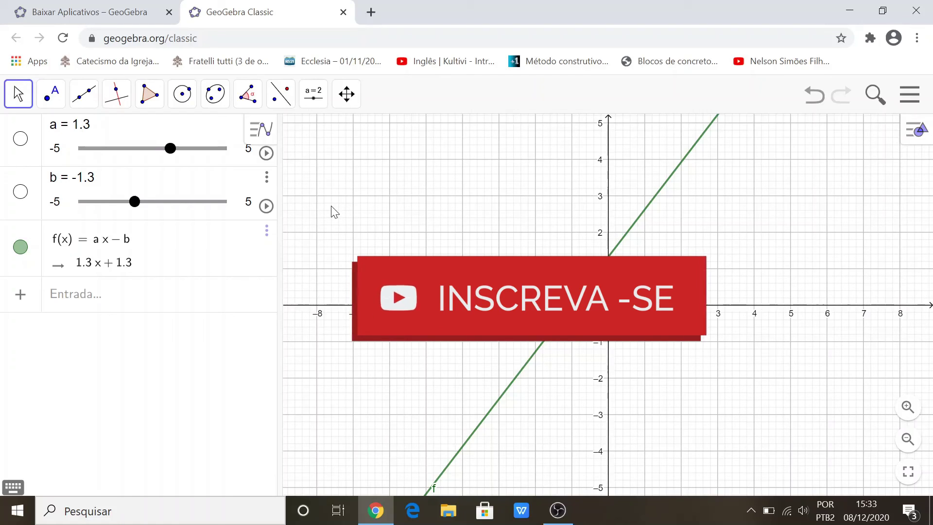
- Return to the Baixar Aplicativos page with the GeoGebra downloads
{"action": "left_click", "coordinate": [86, 7]}
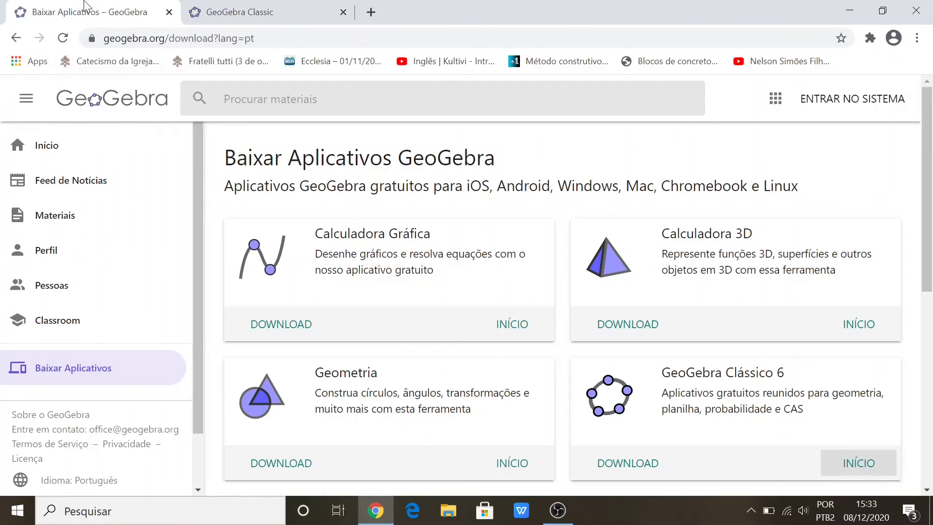